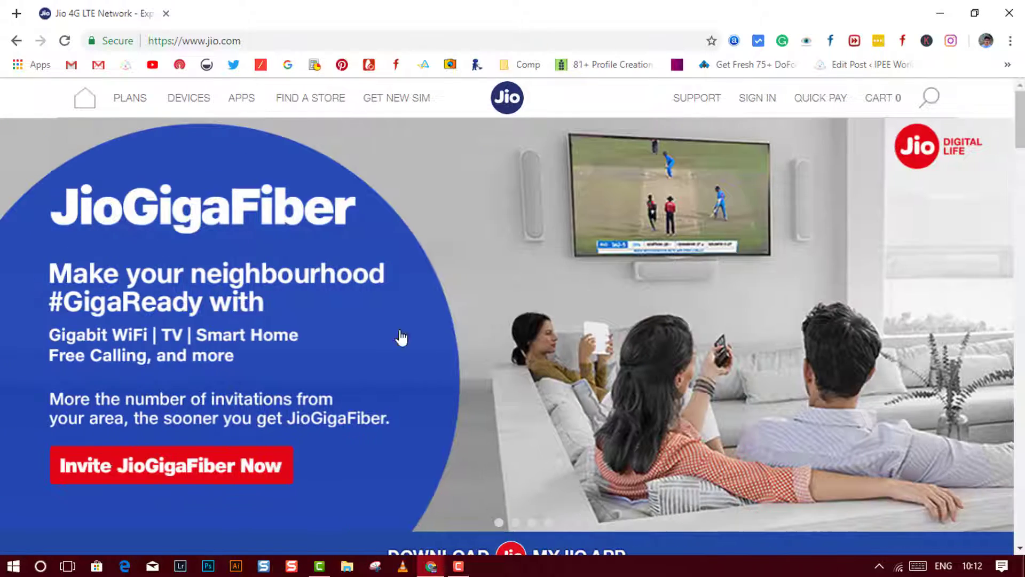
# Click the red 'Invite JioGigaFiber Now' button on the jio.com JioGigaFiber slide.
pyautogui.click(111, 475)
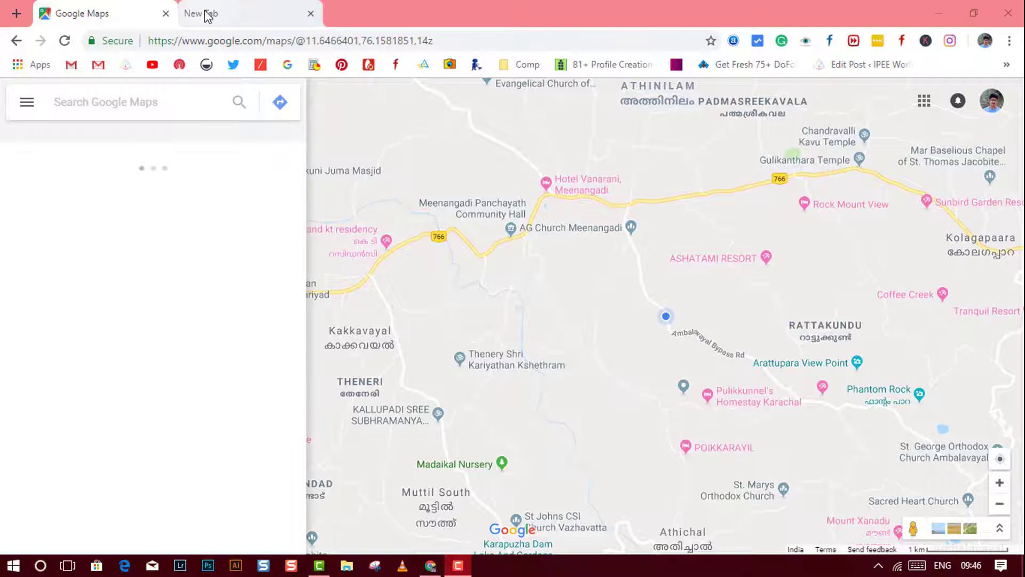
# Load gigafiber.jio.com/registration in the empty new tab.
pyautogui.click(204, 14)
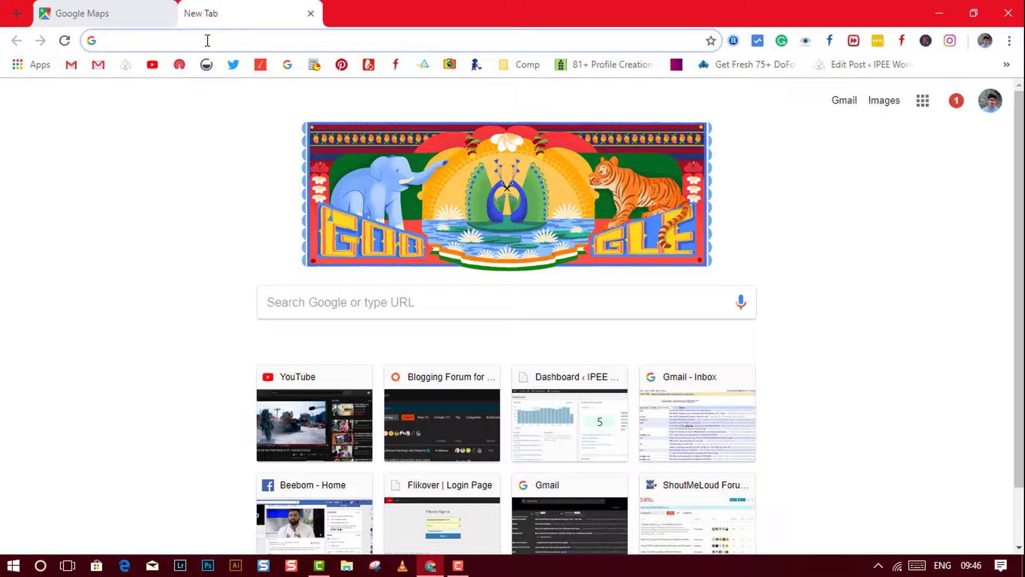
pyautogui.write('gigafiber.')
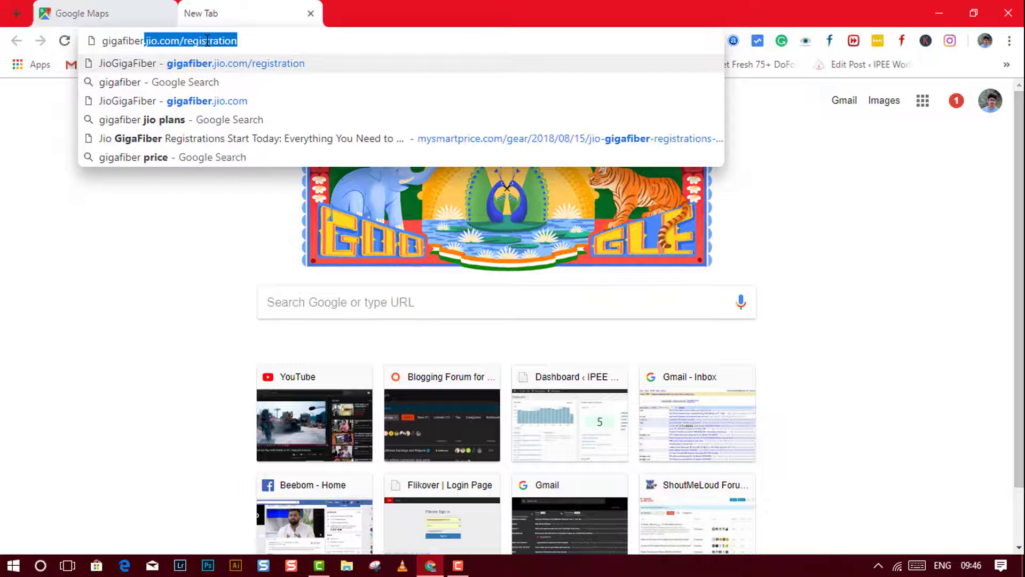
pyautogui.write('jio.')
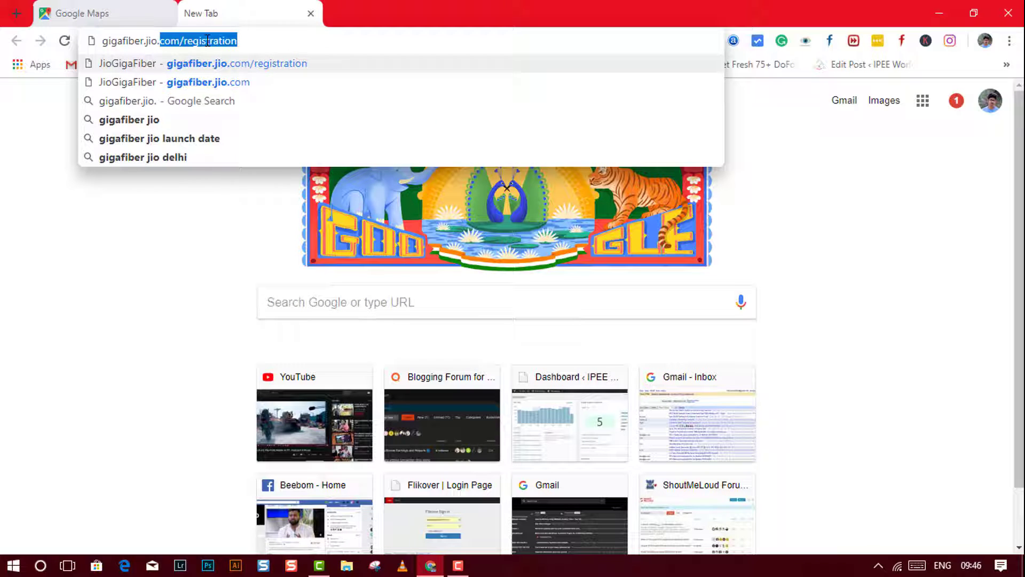
pyautogui.write('com/registra')
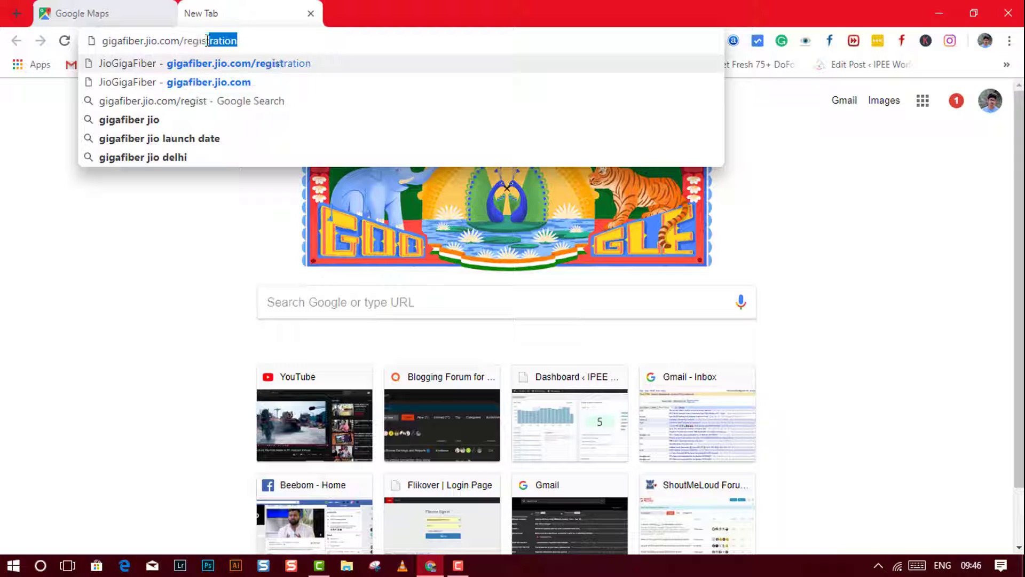
pyautogui.write('tion')
pyautogui.press('Return')
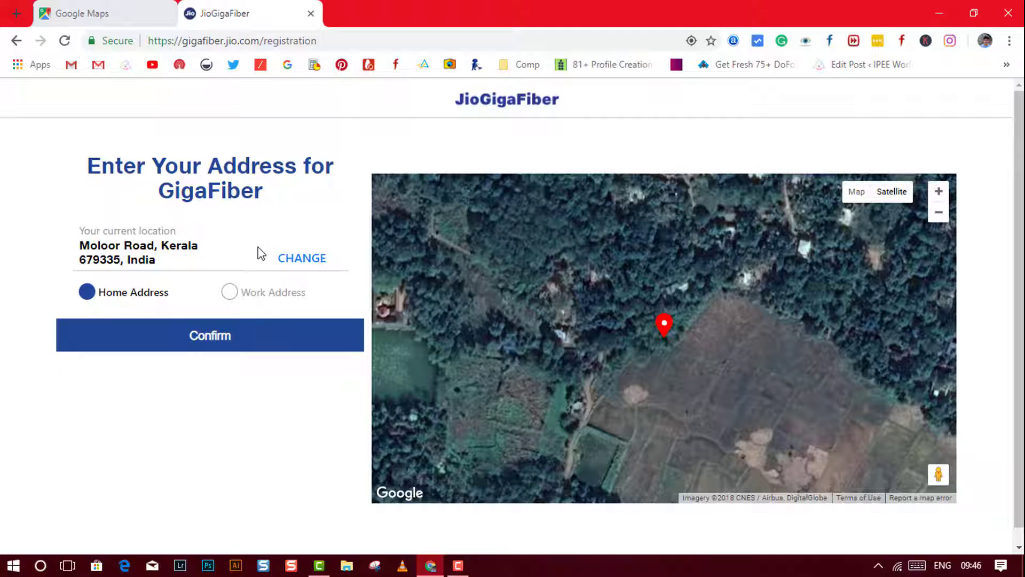
# Replace the detected Moloor Road address with the searched Karachal, Kerala location.
pyautogui.moveTo(637, 267)
pyautogui.mouseDown()
pyautogui.moveTo(608, 234)
pyautogui.moveTo(644, 260)
pyautogui.moveTo(649, 252)
pyautogui.mouseUp()
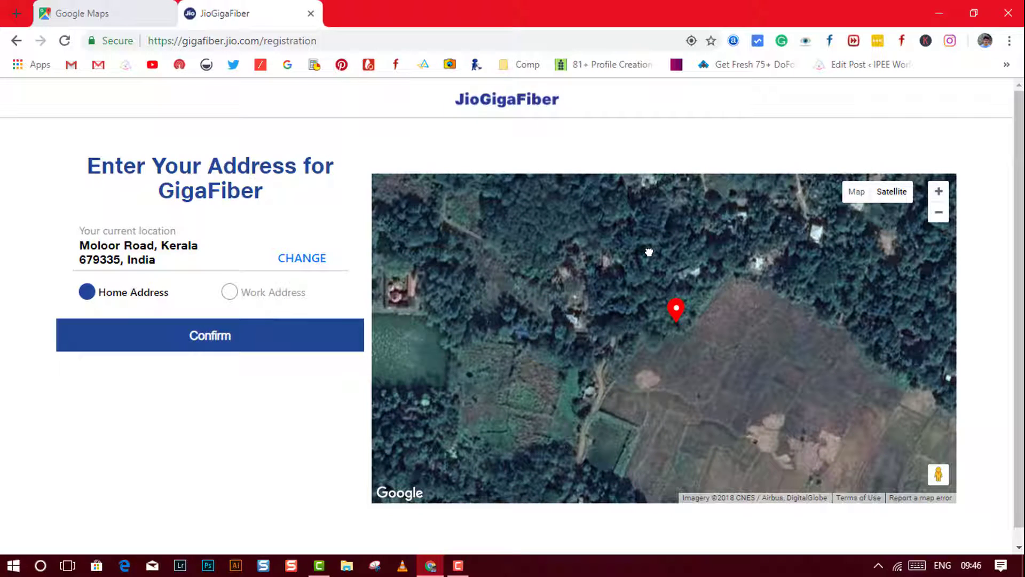
pyautogui.click(293, 259)
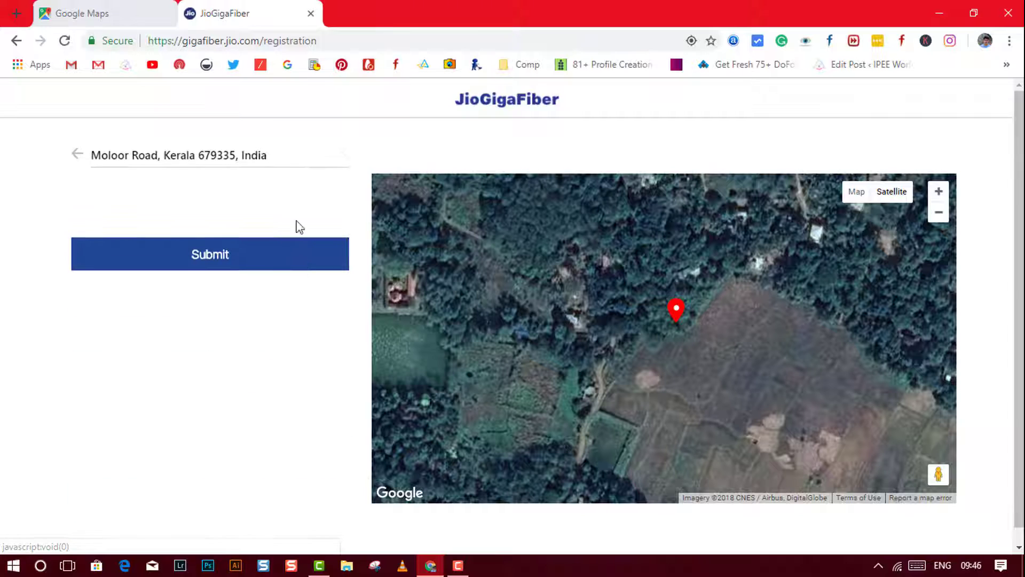
pyautogui.click(343, 155)
pyautogui.write('k')
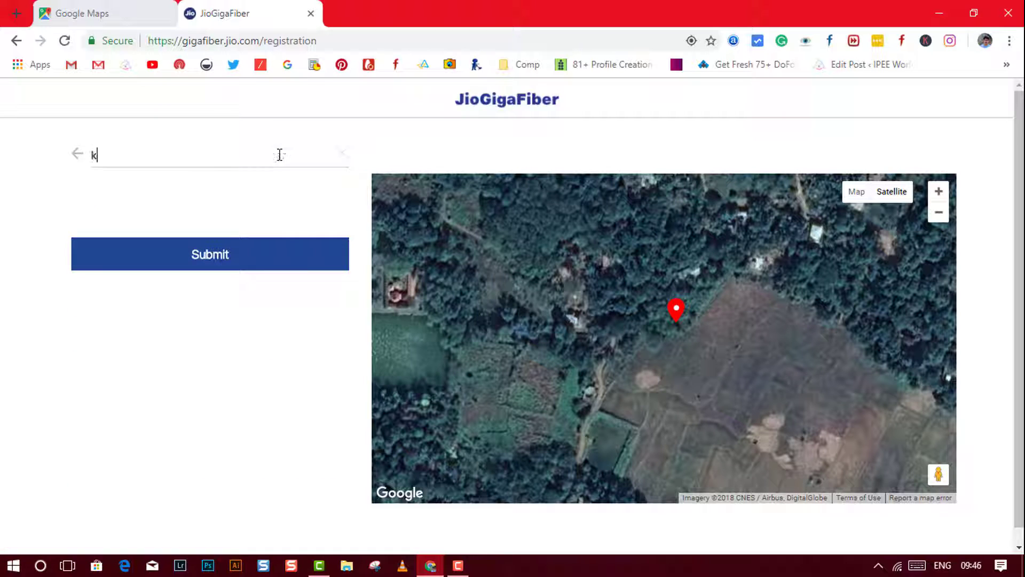
pyautogui.write('a')
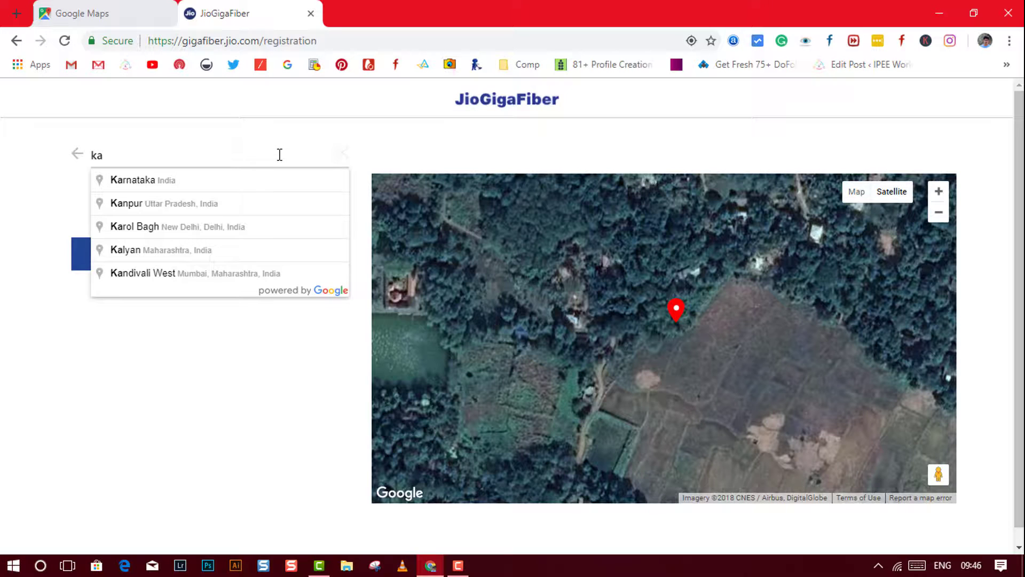
pyautogui.write('ra')
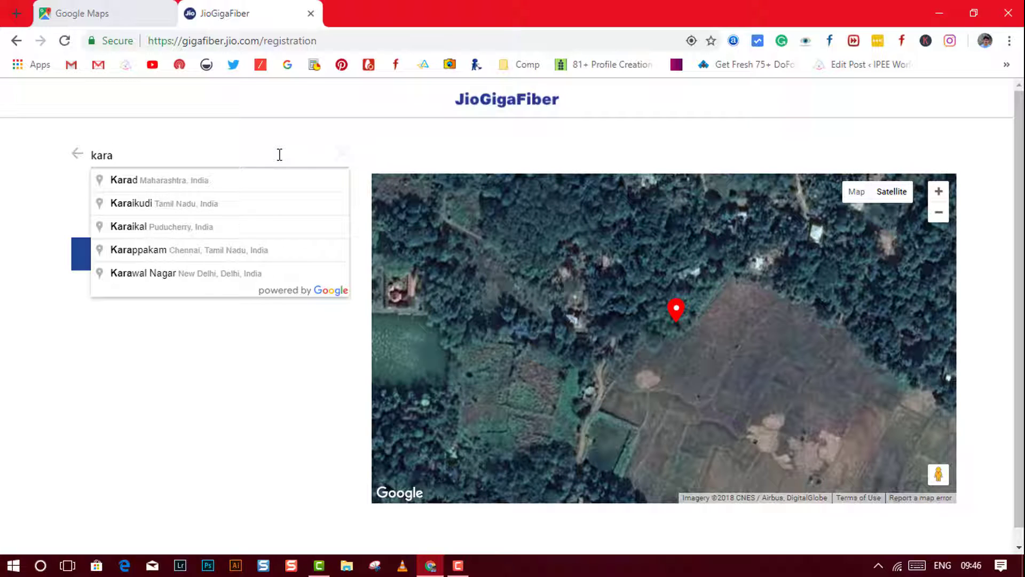
pyautogui.write('chal')
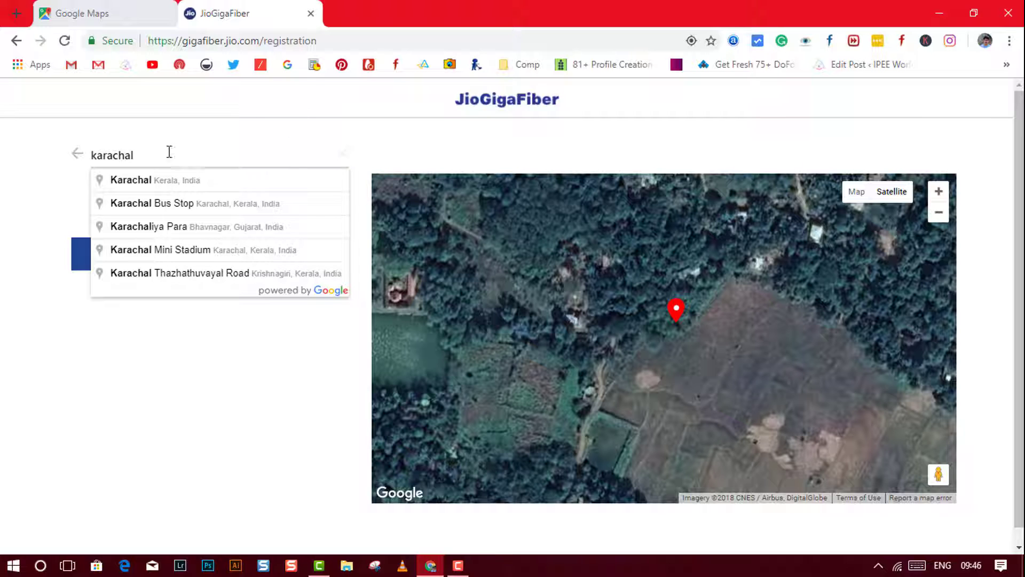
pyautogui.click(126, 183)
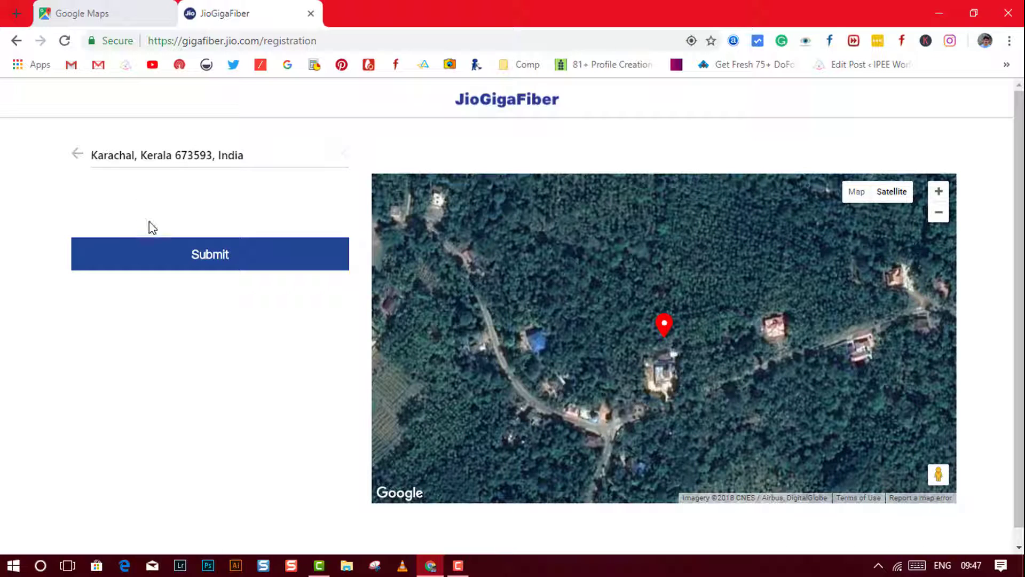
# Clear the Karachal address so the address field is empty again.
pyautogui.click(245, 155)
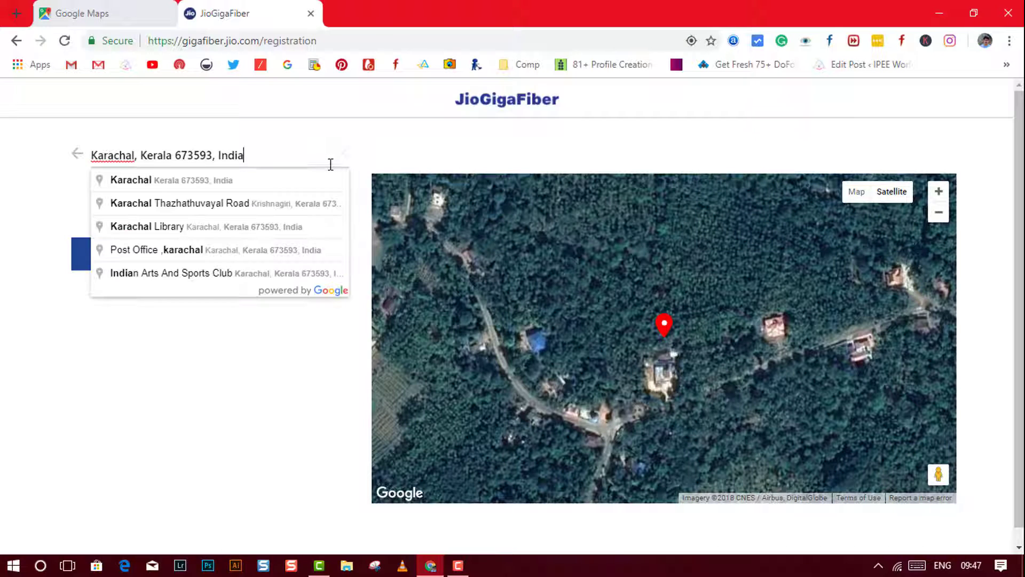
pyautogui.click(345, 155)
pyautogui.click(286, 158)
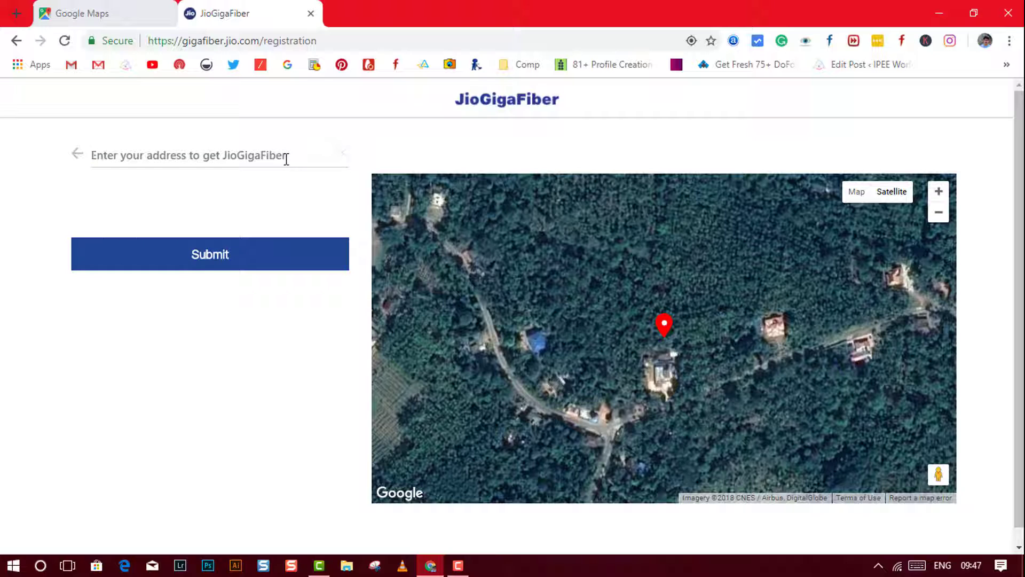
# Search 'ipee ne', pick the IPEE Networks location, and show labels on the satellite map.
pyautogui.write('ipee ')
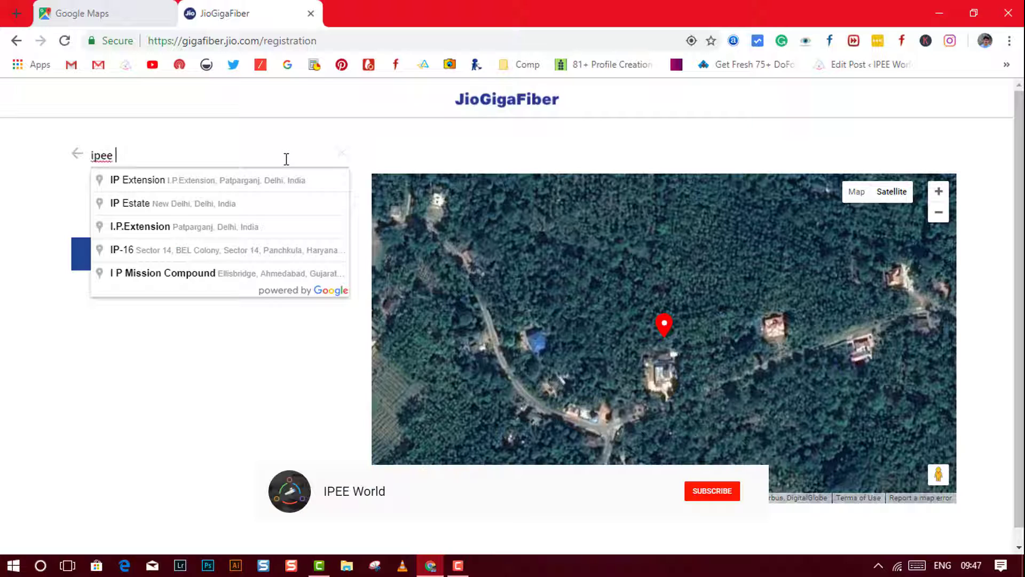
pyautogui.write('ne')
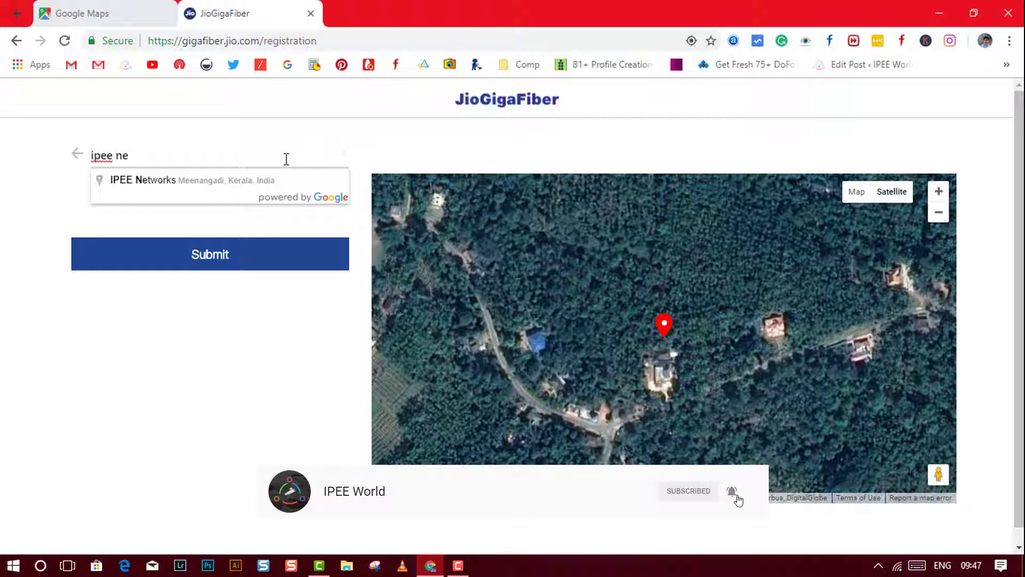
pyautogui.click(228, 182)
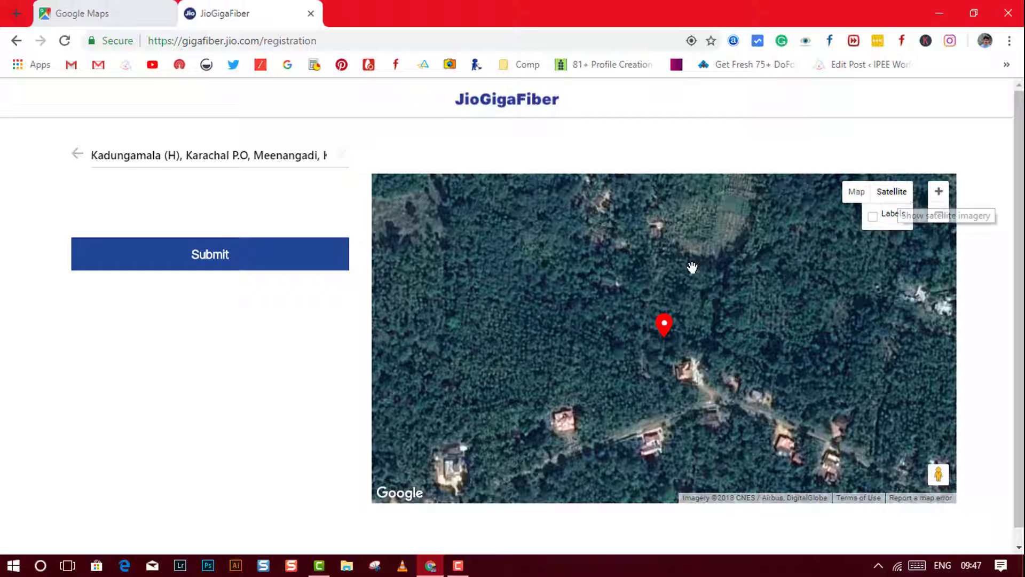
pyautogui.scroll(-1, 692, 266)
pyautogui.click(939, 199)
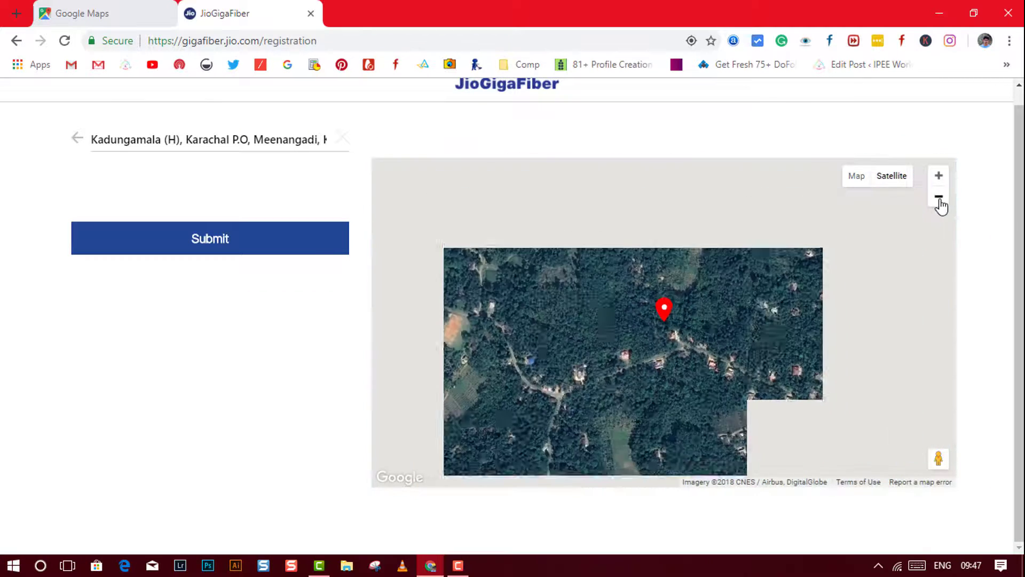
pyautogui.click(939, 198)
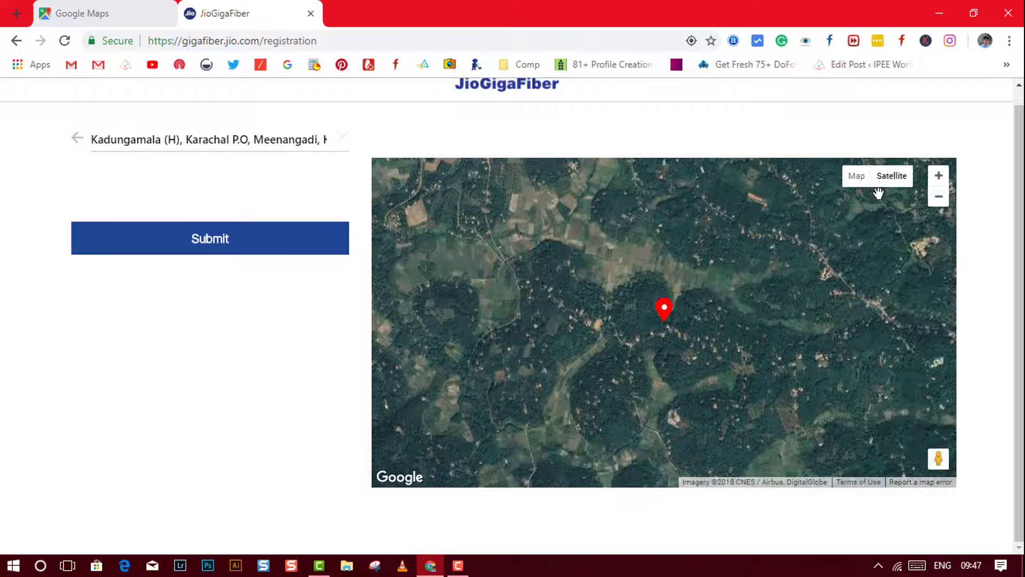
pyautogui.doubleClick(889, 188)
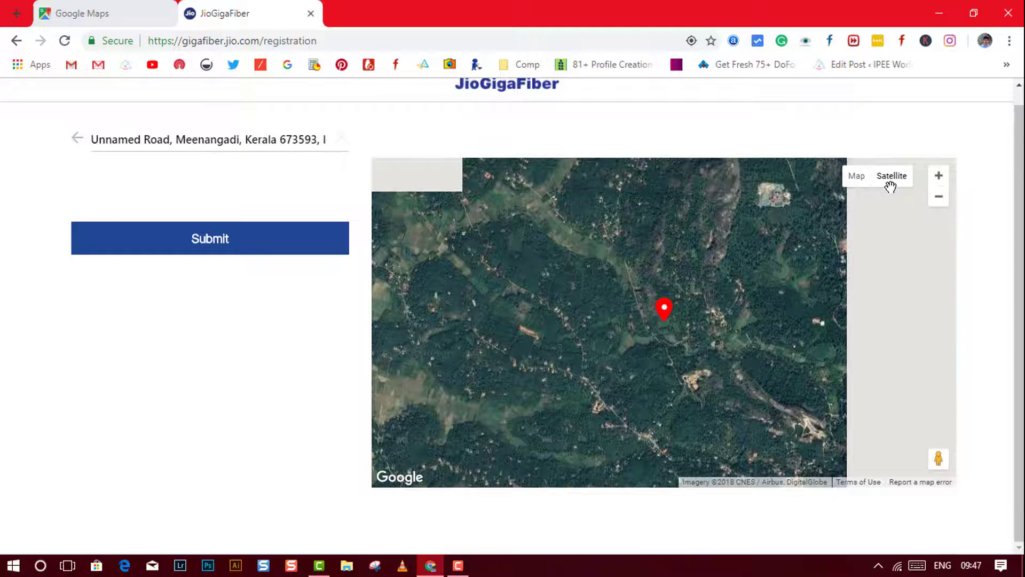
pyautogui.click(873, 200)
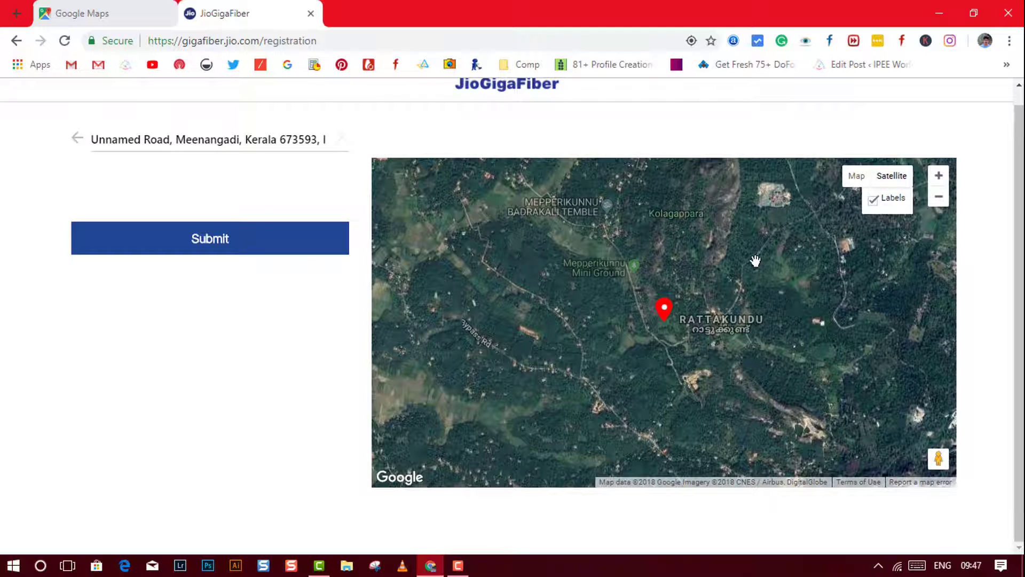
pyautogui.moveTo(697, 288); pyautogui.dragTo(759, 291)
# Adjust the address text and submit the pinned Meenangadi, Kerala address.
pyautogui.click(225, 140)
pyautogui.moveTo(234, 140); pyautogui.dragTo(301, 141)
pyautogui.click(305, 141)
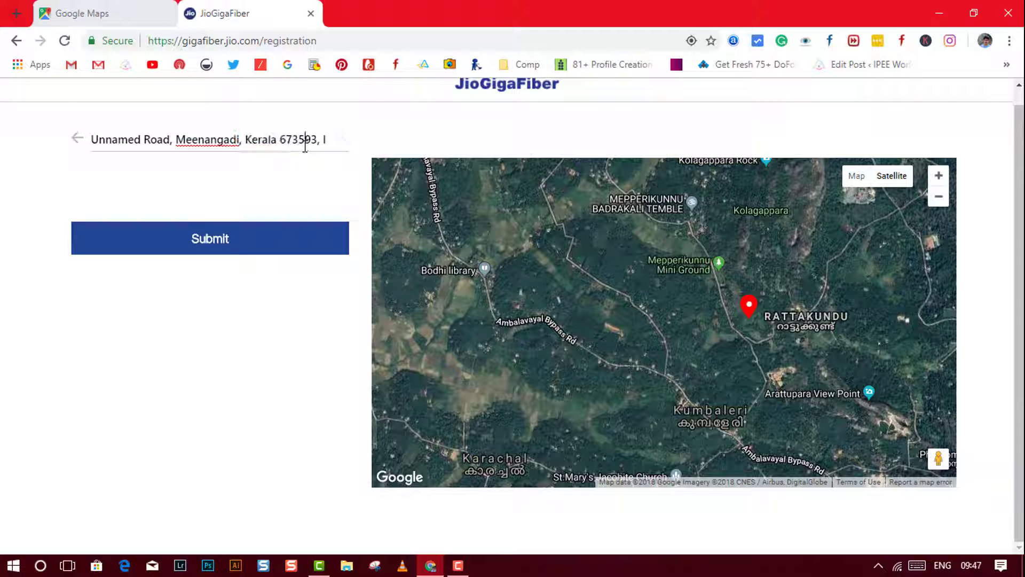
pyautogui.click(226, 235)
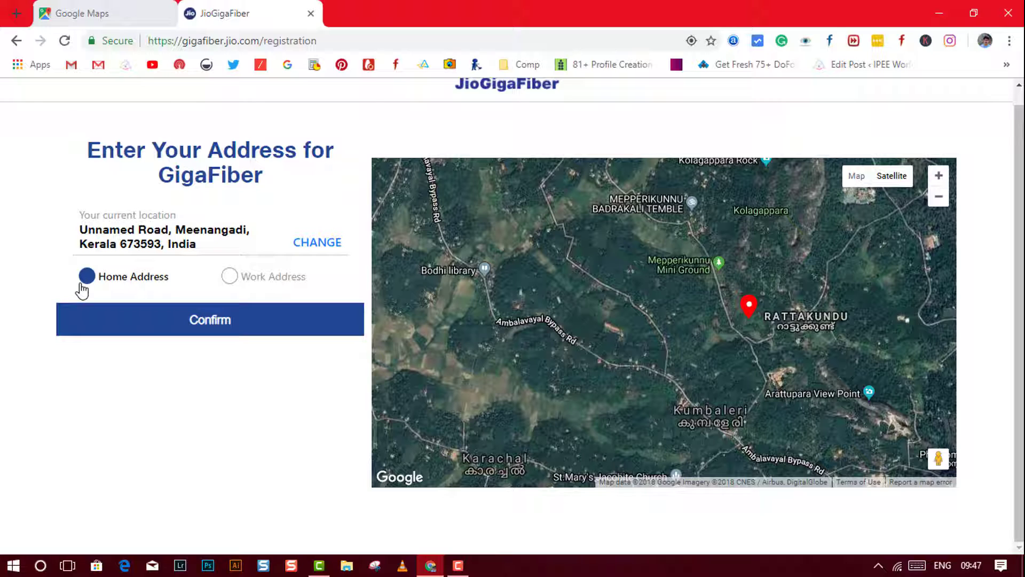
# Confirm the location as a Home Address.
pyautogui.click(246, 287)
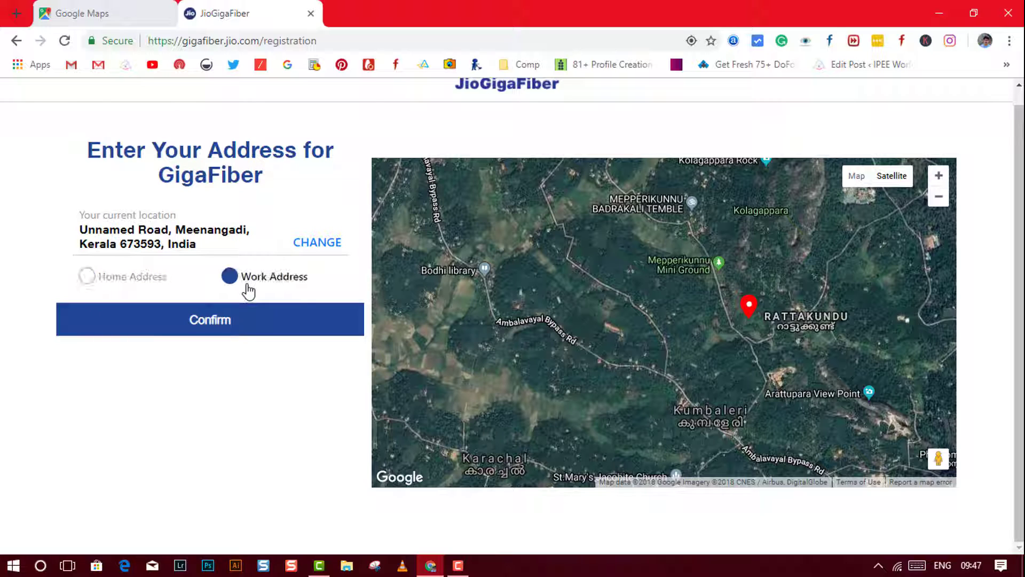
pyautogui.click(105, 283)
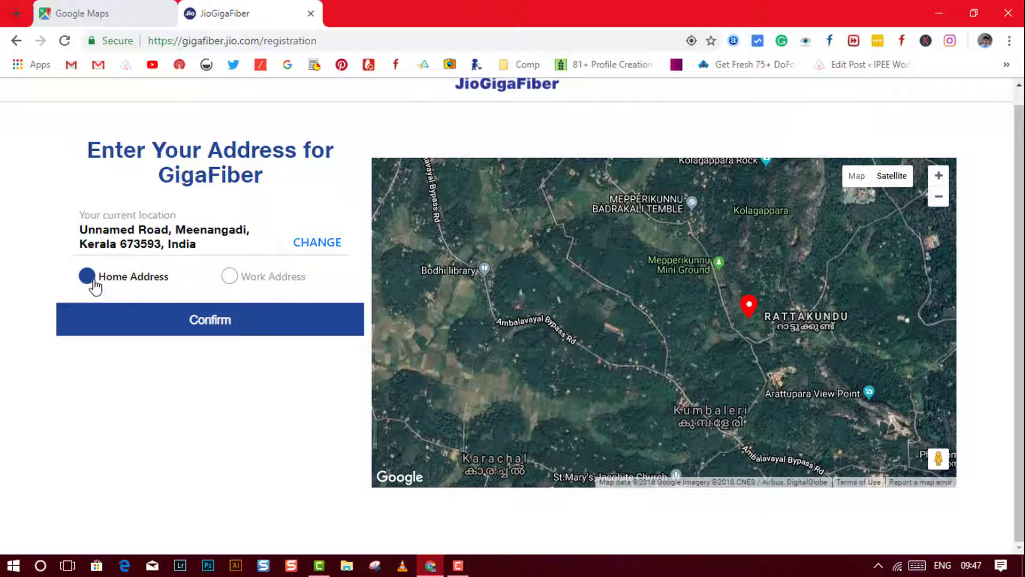
pyautogui.click(209, 321)
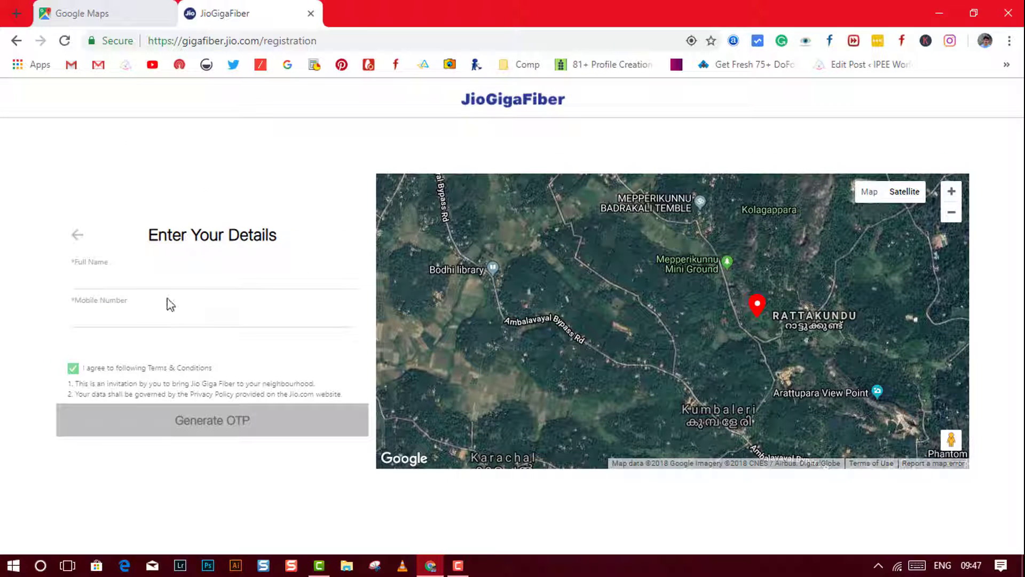
# Enter the applicant's full name and 10-digit mobile number, and request an OTP.
pyautogui.click(145, 270)
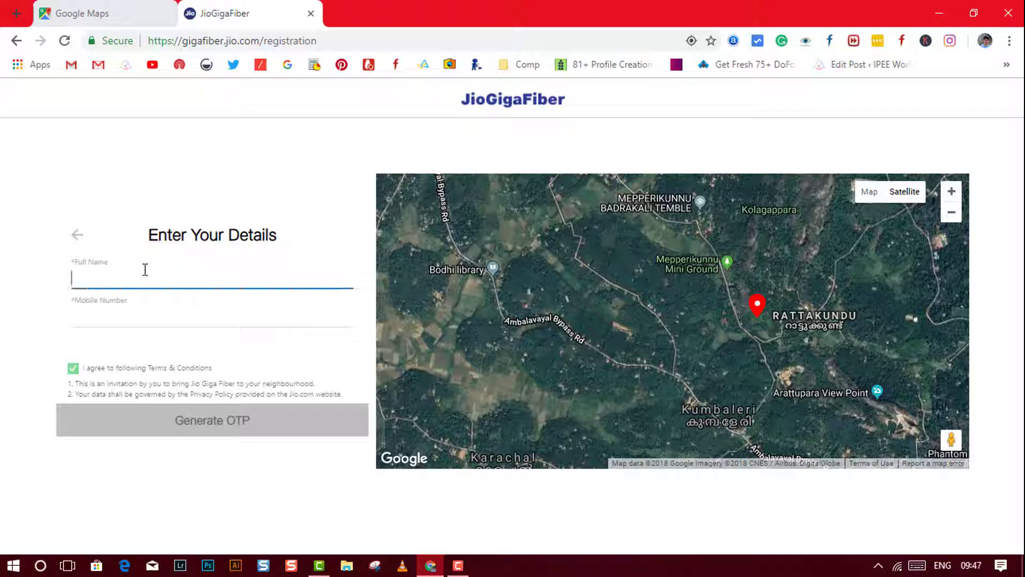
pyautogui.click(123, 319)
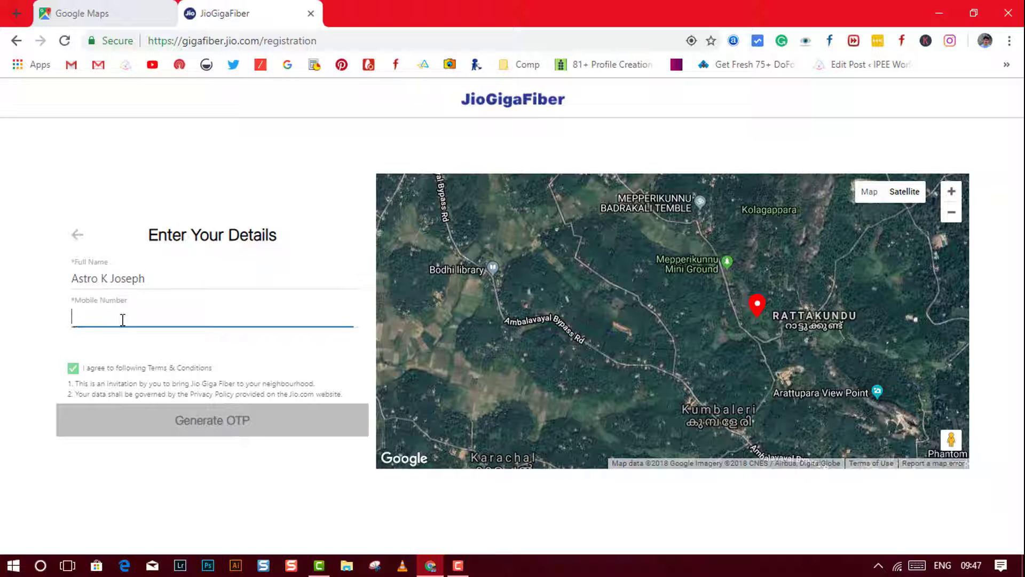
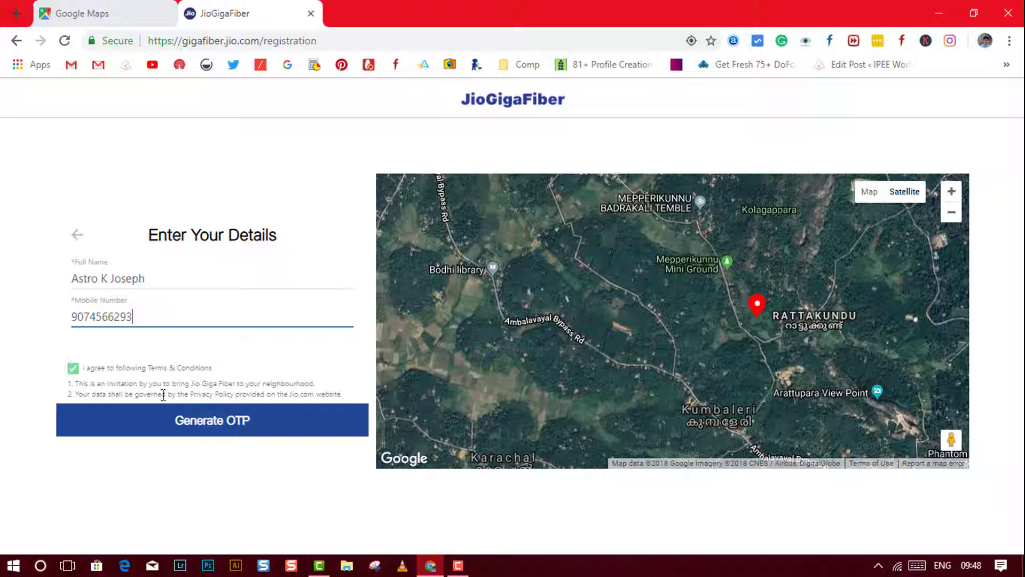
pyautogui.click(196, 427)
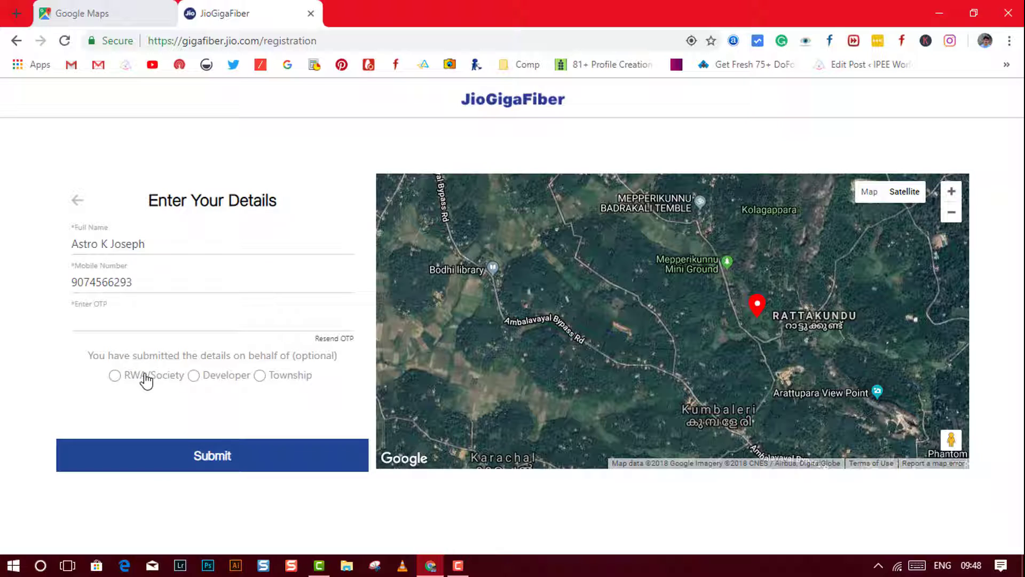
# Enter the received OTP and choose RWA/Society as the submitter type.
pyautogui.click(81, 324)
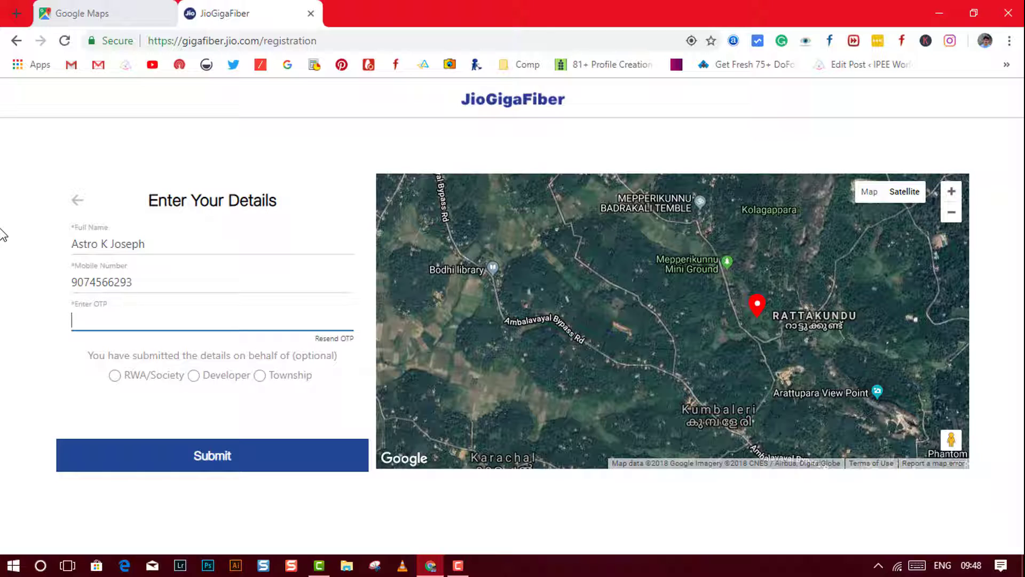
pyautogui.click(260, 377)
pyautogui.click(206, 383)
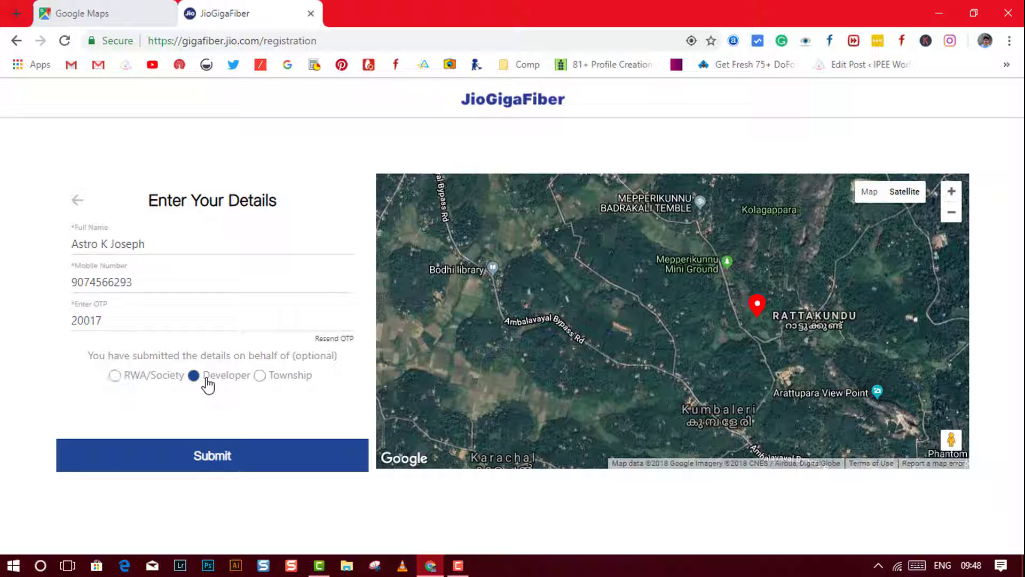
pyautogui.click(259, 380)
pyautogui.click(138, 380)
pyautogui.click(202, 378)
pyautogui.click(151, 376)
# Submit the details, correct the OTP, and submit again.
pyautogui.click(184, 445)
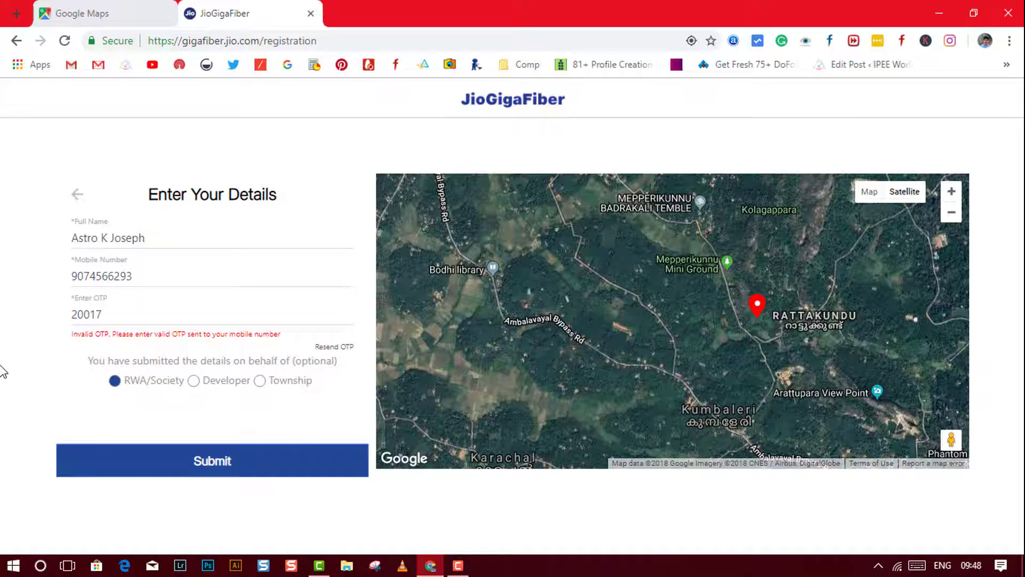
pyautogui.click(127, 316)
pyautogui.write('6')
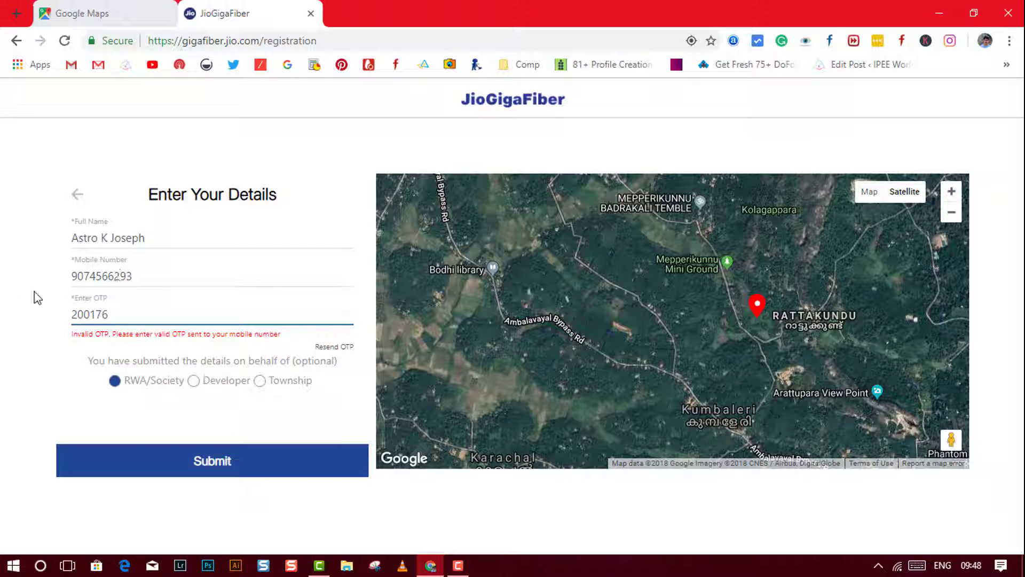
pyautogui.click(212, 472)
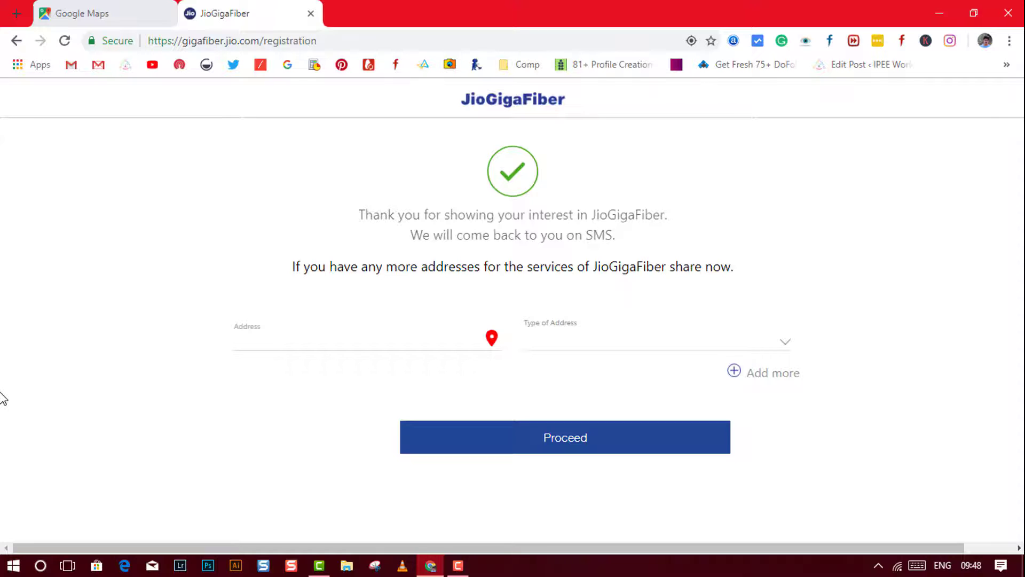
# Leave Type of Address unset, skip adding another address, and proceed to finish.
pyautogui.click(542, 338)
pyautogui.click(840, 312)
pyautogui.click(708, 348)
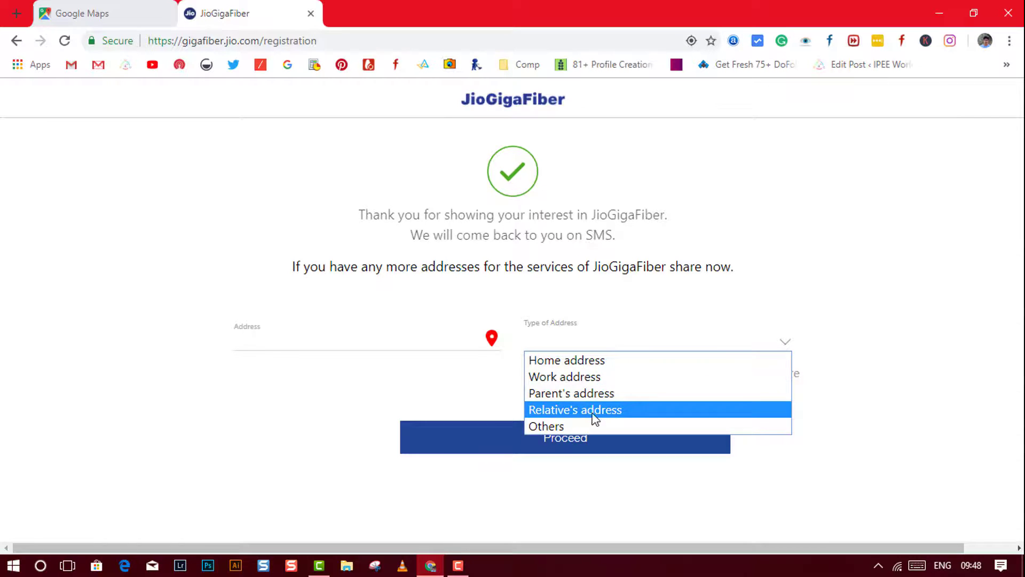
pyautogui.click(234, 347)
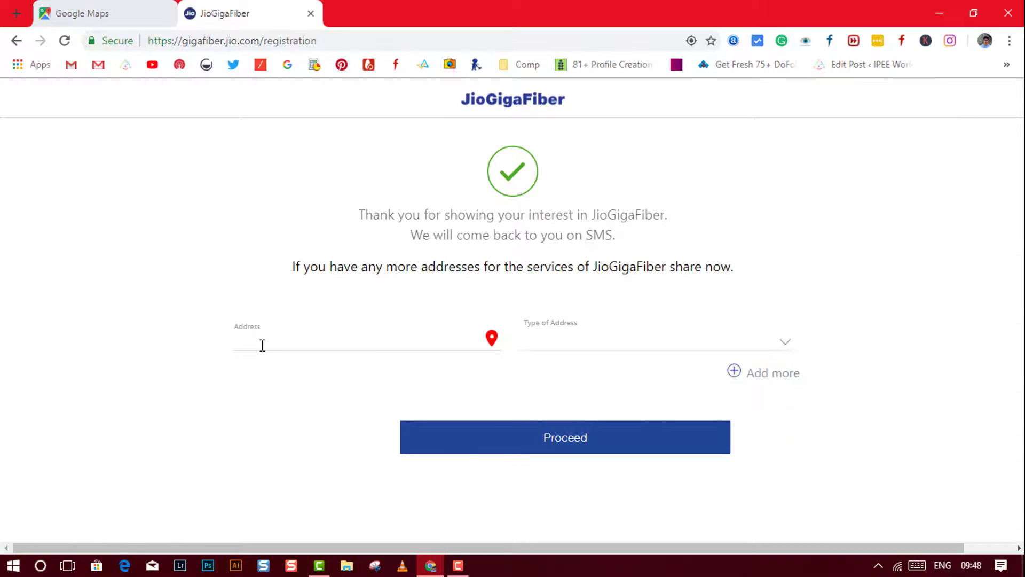
pyautogui.click(738, 376)
pyautogui.click(566, 446)
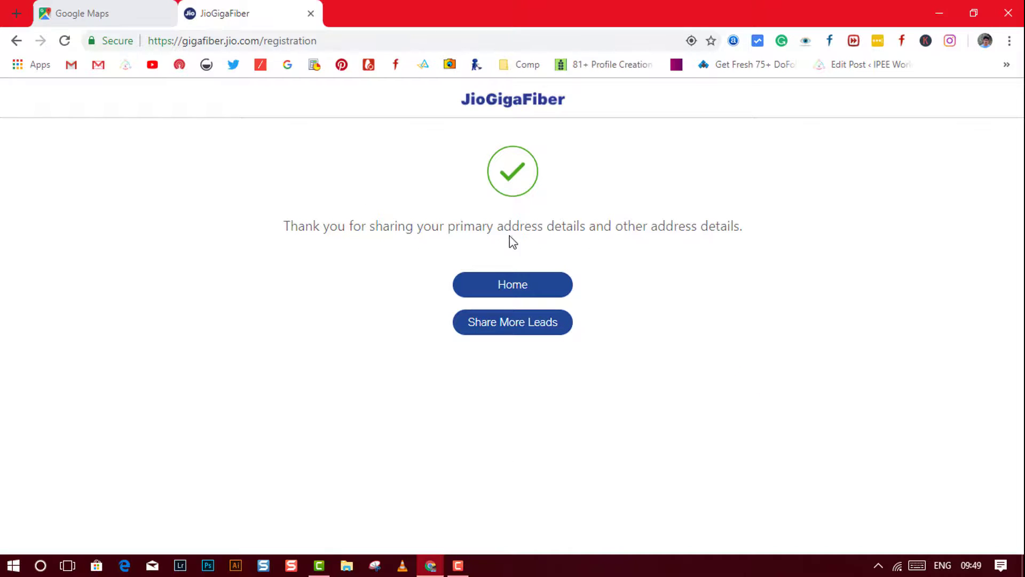